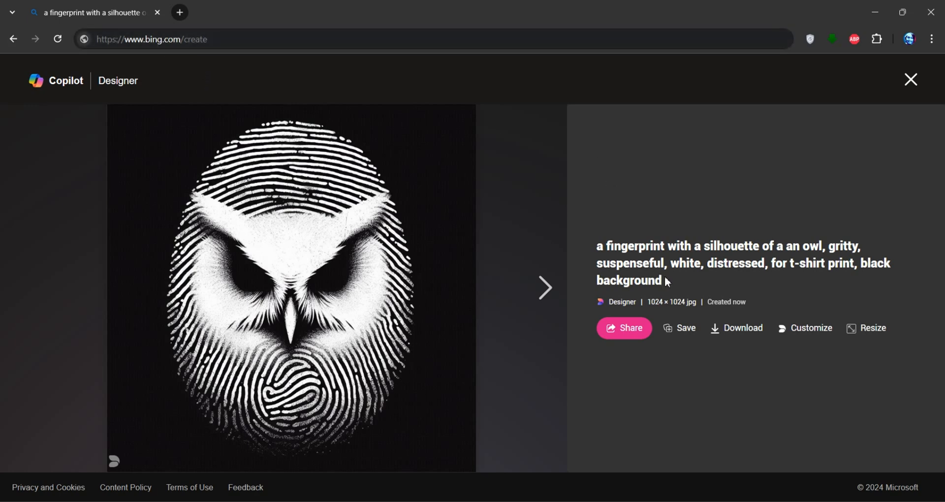
Review the prompt and browse through the generated owl fingerprint images
{"action": "left_click_drag", "start_coordinate": [668, 283], "coordinate": [595, 247]}
{"action": "left_click", "coordinate": [783, 256]}
{"action": "left_click_drag", "start_coordinate": [788, 247], "coordinate": [820, 252]}
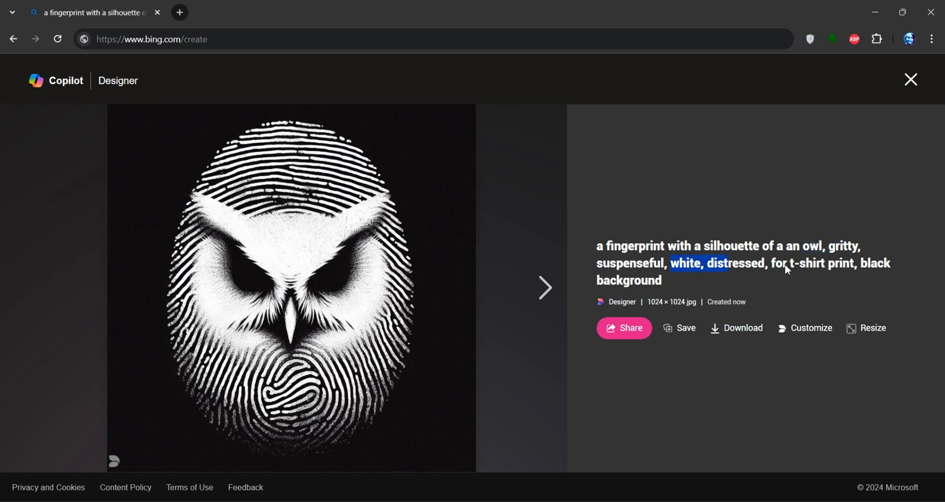
{"action": "left_click_drag", "start_coordinate": [853, 284], "coordinate": [850, 279]}
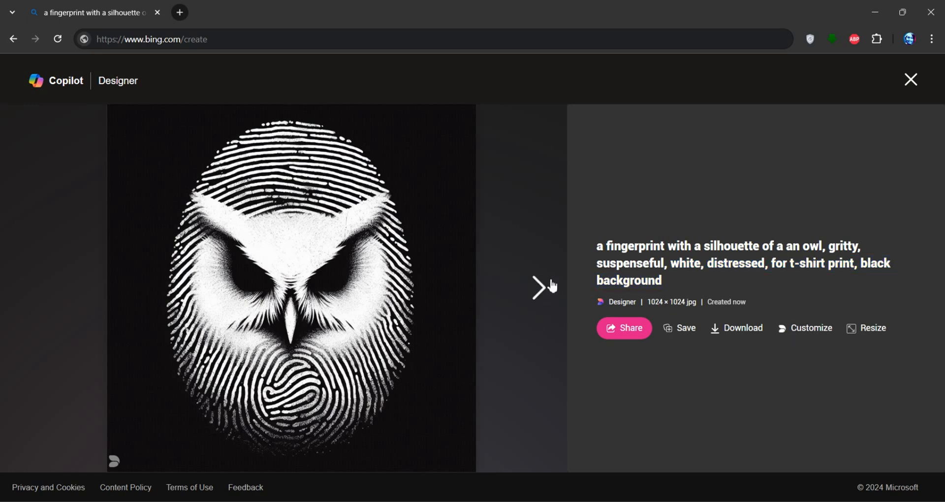
{"action": "left_click", "coordinate": [555, 292]}
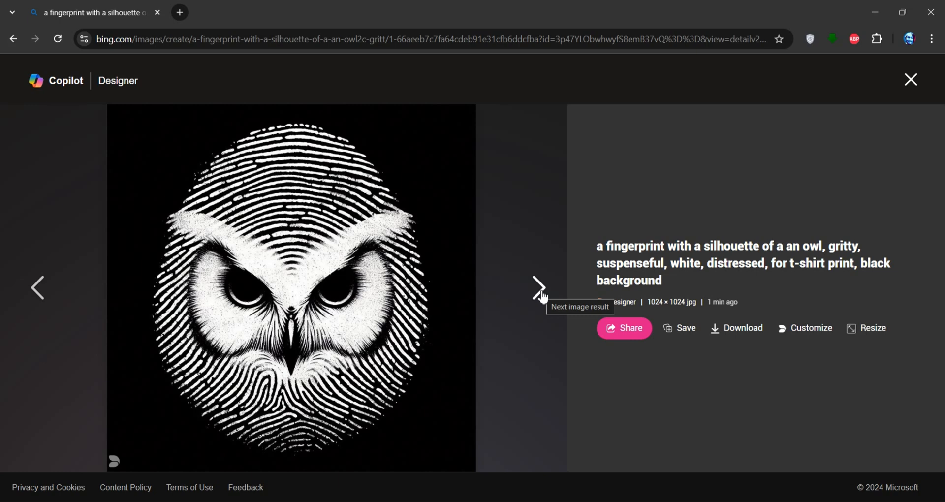
{"action": "left_click", "coordinate": [543, 298]}
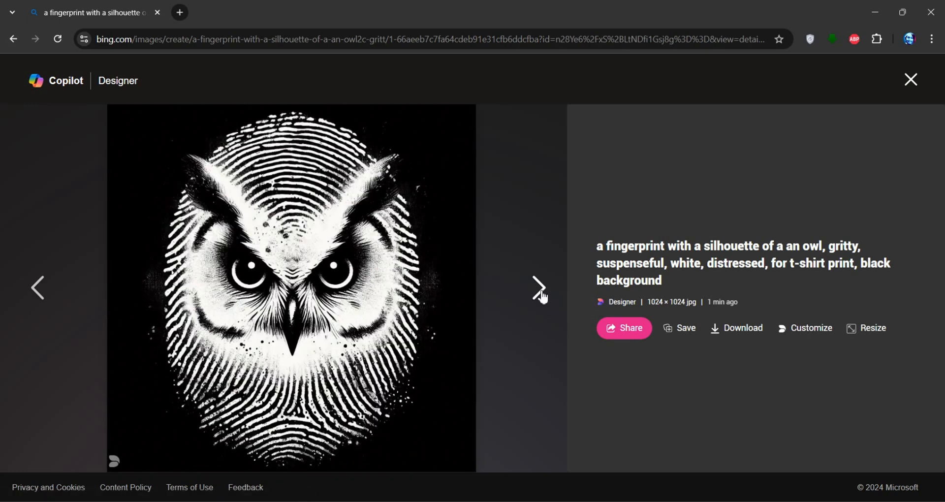
{"action": "left_click", "coordinate": [543, 298]}
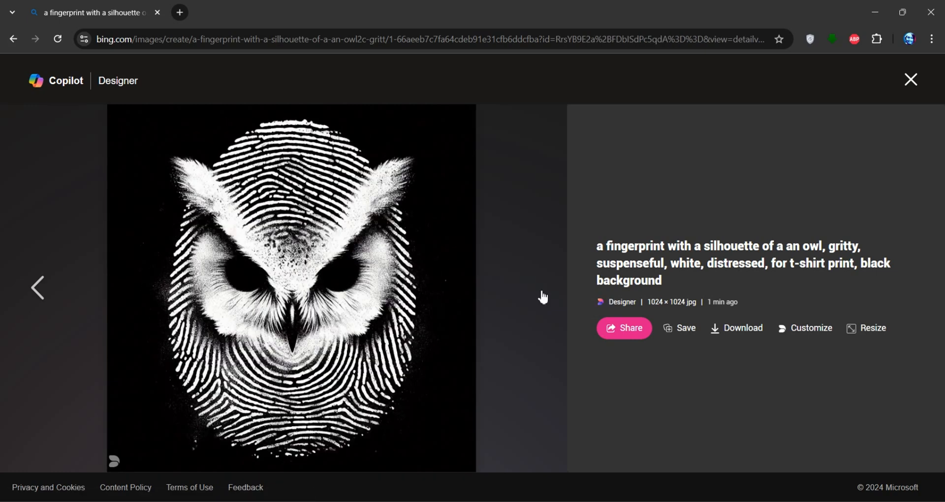
Download the displayed owl fingerprint image
{"action": "left_click", "coordinate": [50, 286]}
{"action": "left_click", "coordinate": [731, 335]}
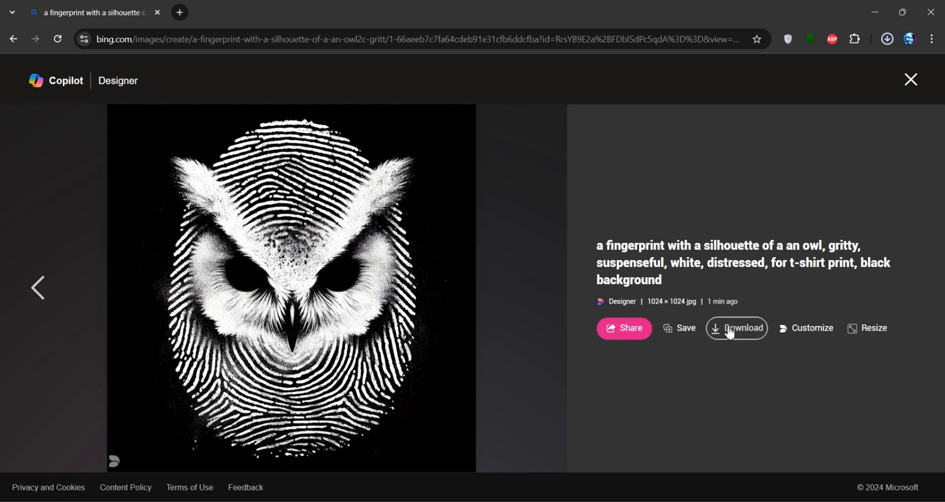
{"action": "left_click", "coordinate": [722, 365]}
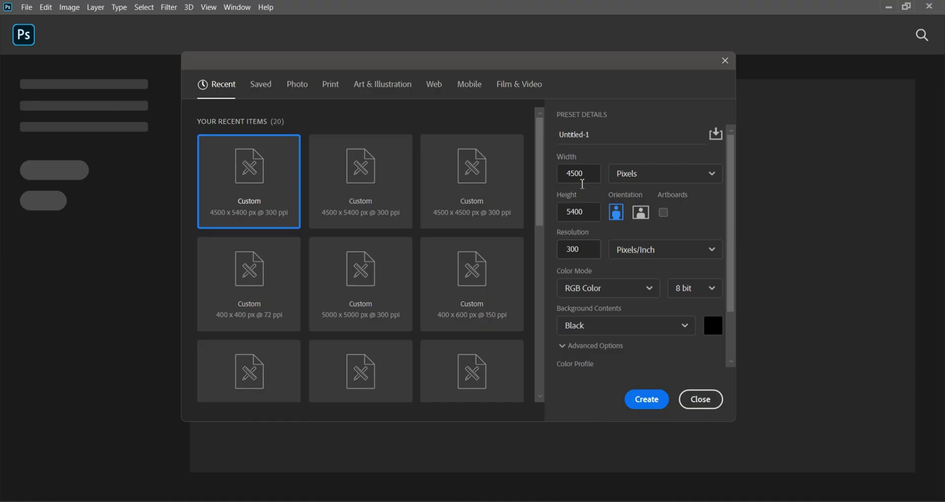
Create a new 4500 x 5400 pixel document at 300 pixels/inch with a black background
{"action": "double_click", "coordinate": [574, 171]}
{"action": "double_click", "coordinate": [569, 209]}
{"action": "double_click", "coordinate": [558, 249]}
{"action": "left_click_drag", "start_coordinate": [593, 249], "coordinate": [557, 252]}
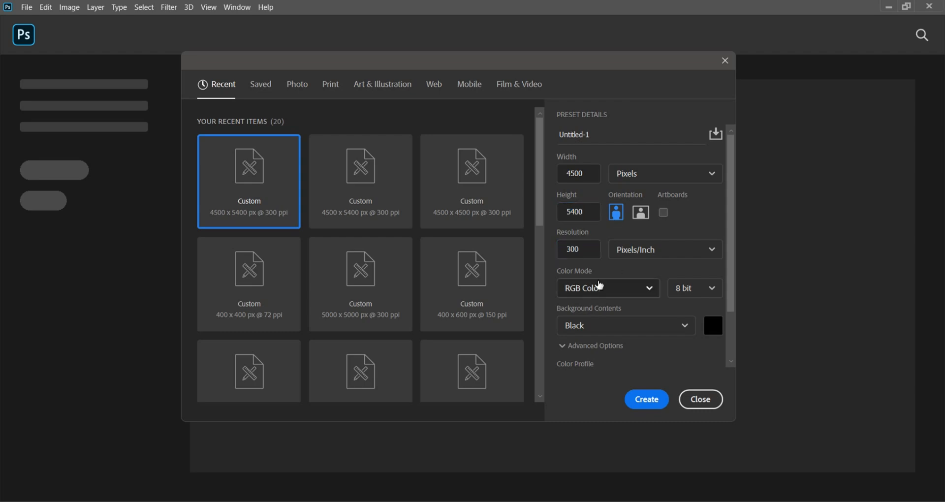
{"action": "left_click", "coordinate": [647, 400]}
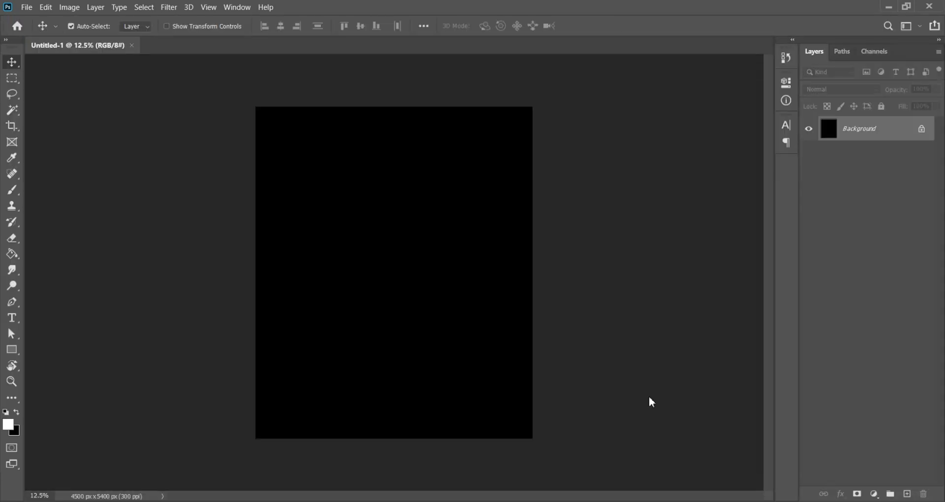
Place the downloaded owl image as an embedded layer and scale it to about 163% to fill the canvas
{"action": "left_click", "coordinate": [28, 8]}
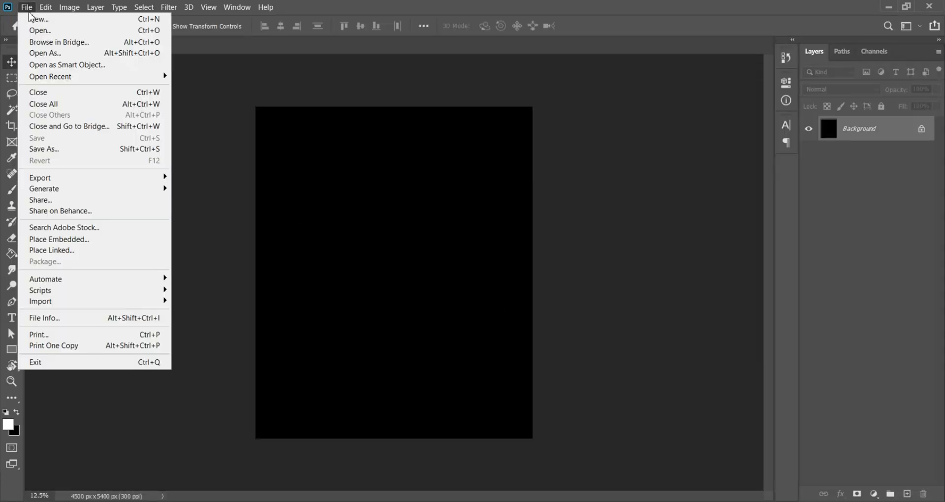
{"action": "left_click", "coordinate": [63, 248]}
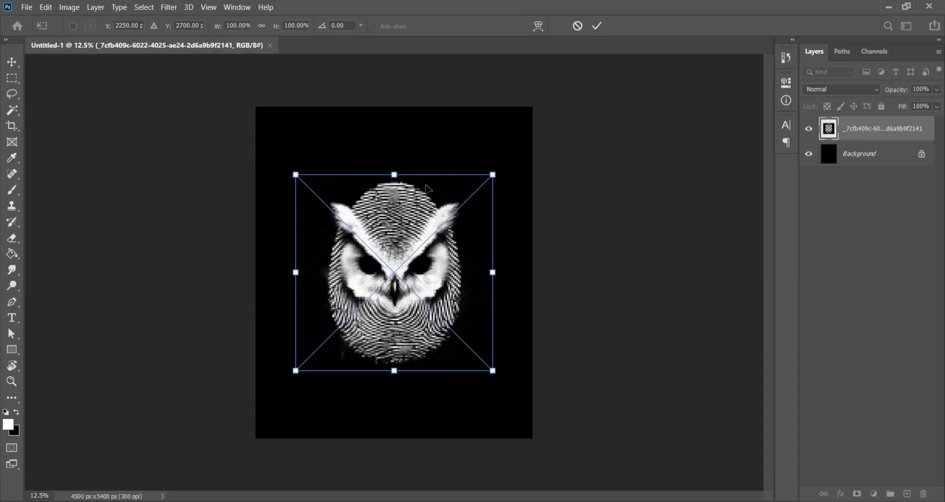
{"action": "left_click_drag", "start_coordinate": [411, 261], "coordinate": [403, 232]}
{"action": "left_click_drag", "start_coordinate": [395, 175], "coordinate": [403, 113]}
{"action": "left_click_drag", "start_coordinate": [404, 178], "coordinate": [403, 178]}
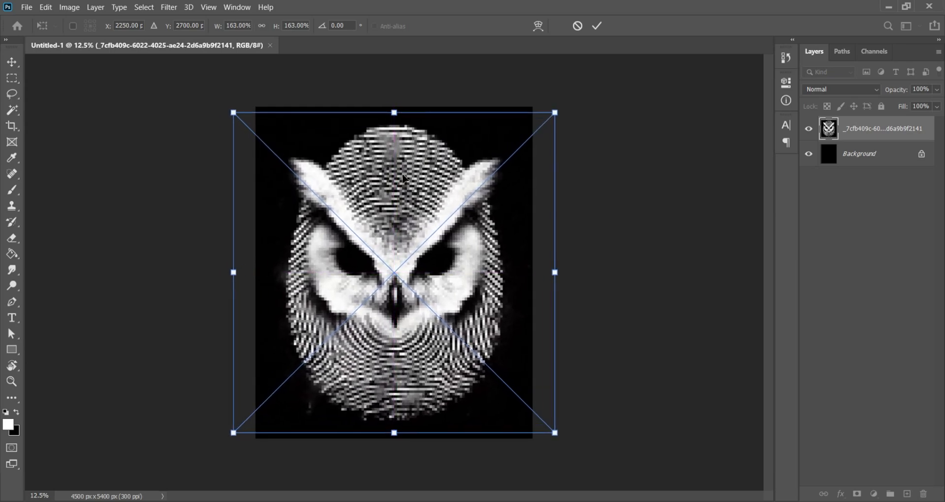
{"action": "left_click", "coordinate": [597, 26]}
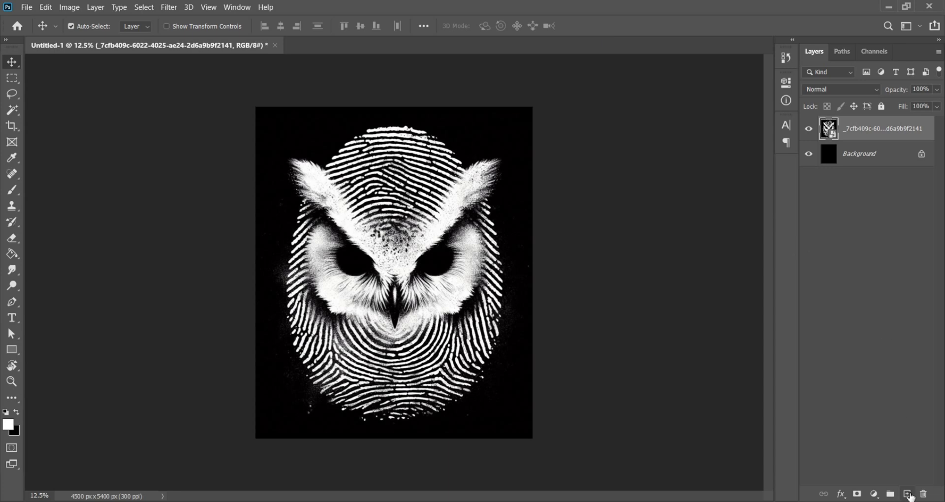
Add a new empty layer, then select the owl image's white areas with the Magic Wand at tolerance 100, non-contiguous
{"action": "left_click", "coordinate": [908, 494]}
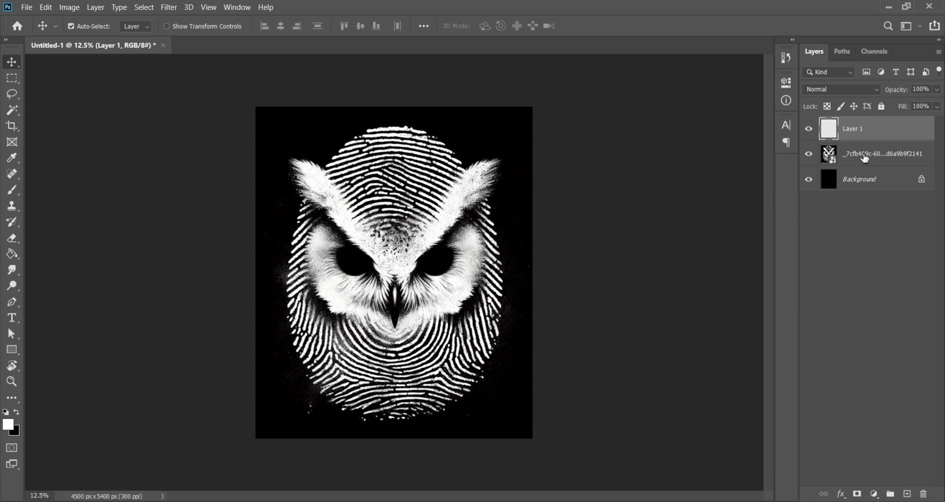
{"action": "left_click", "coordinate": [862, 155]}
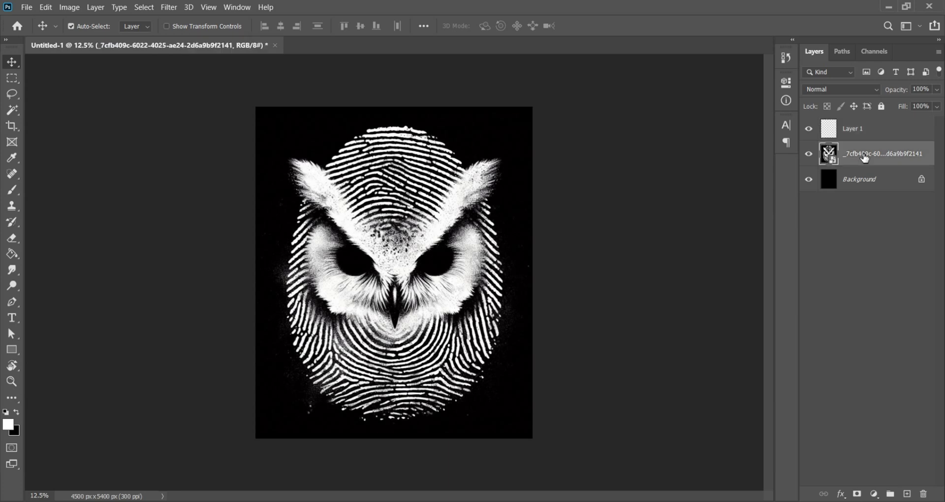
{"action": "left_click", "coordinate": [16, 112]}
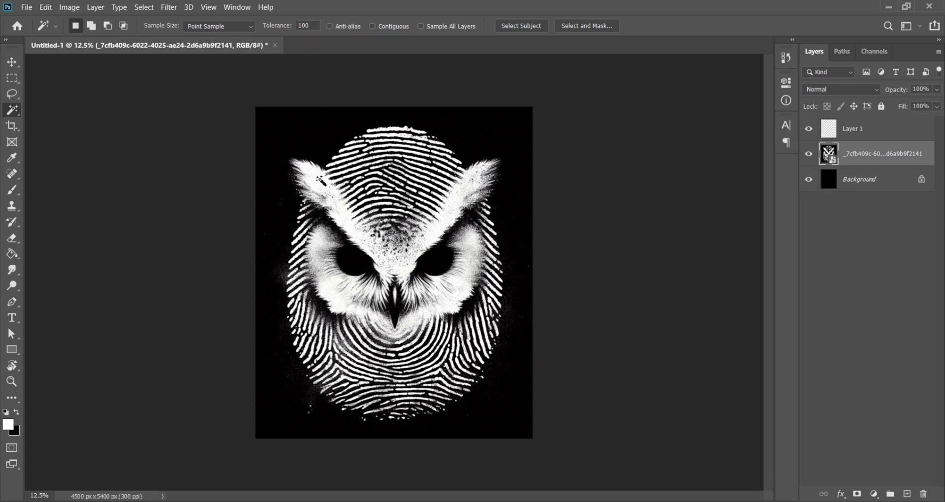
{"action": "left_click", "coordinate": [323, 179]}
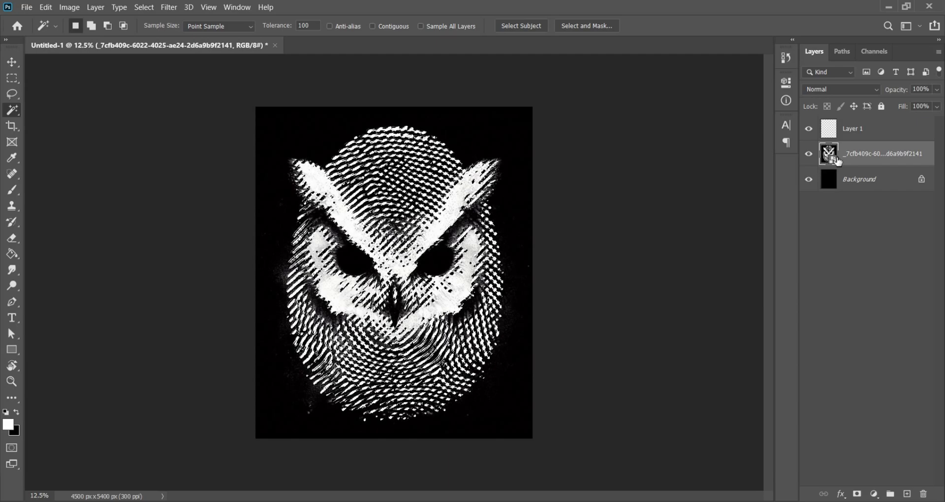
Fill the selection on Layer 1 with white using the Paint Bucket tool
{"action": "left_click", "coordinate": [864, 132]}
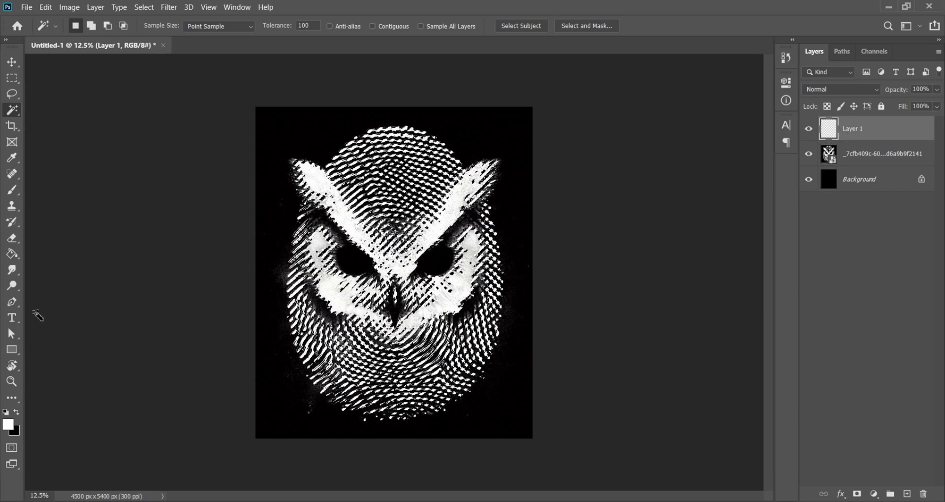
{"action": "left_click", "coordinate": [13, 255]}
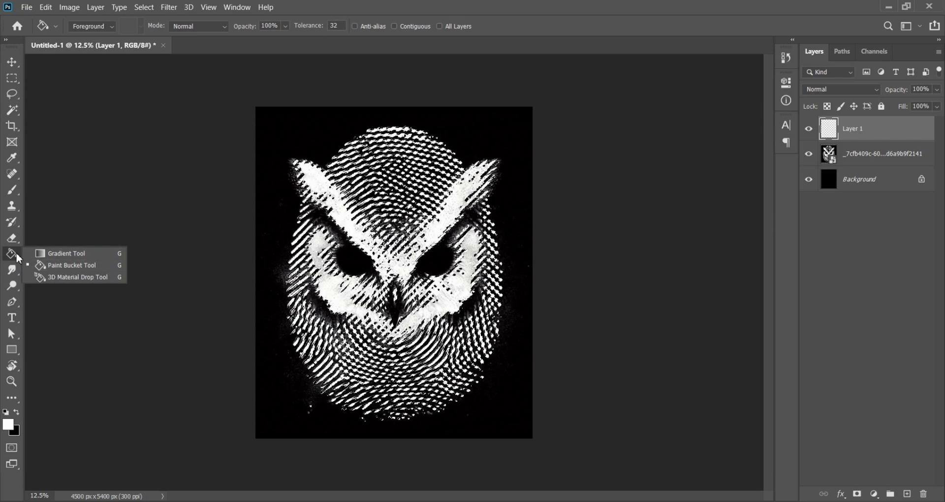
{"action": "left_click", "coordinate": [14, 256]}
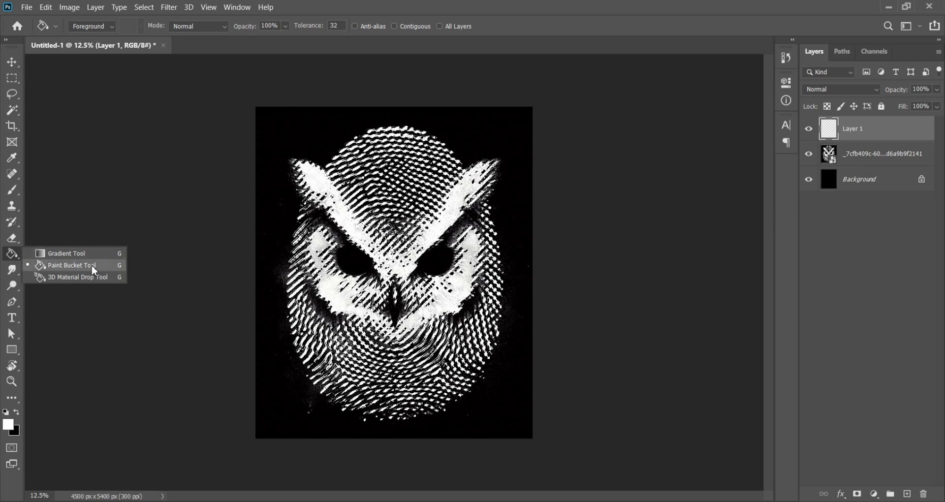
{"action": "left_click", "coordinate": [104, 263]}
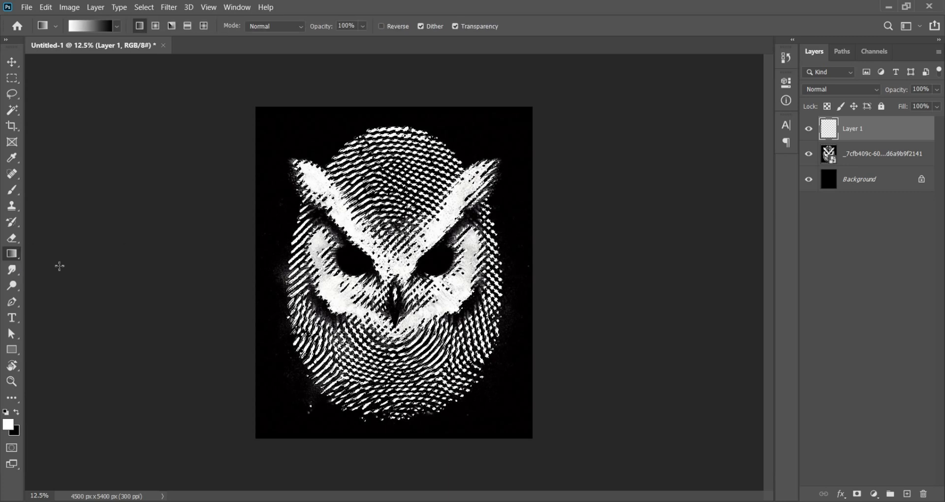
{"action": "right_click", "coordinate": [16, 260]}
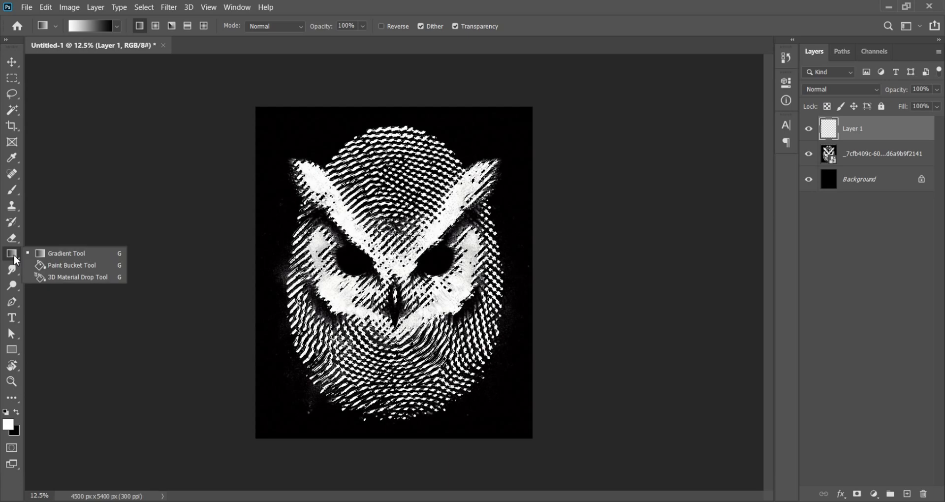
{"action": "left_click", "coordinate": [62, 270]}
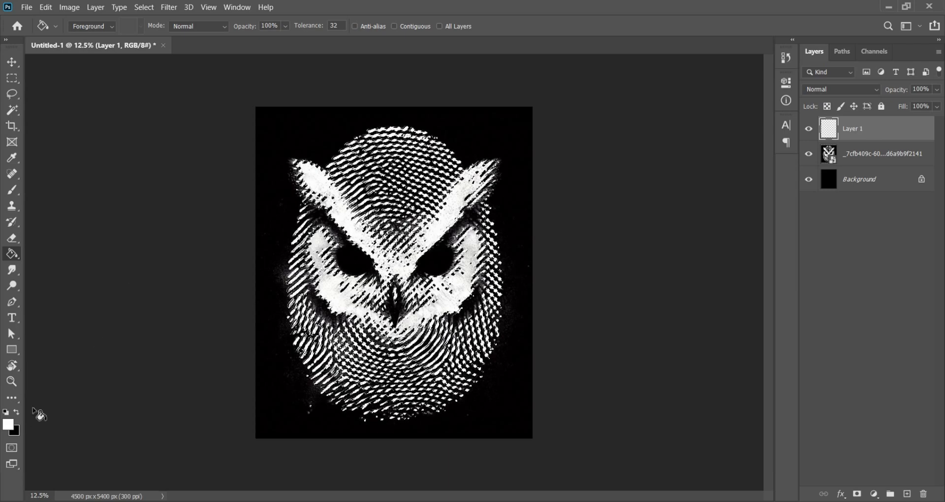
{"action": "left_click", "coordinate": [9, 424]}
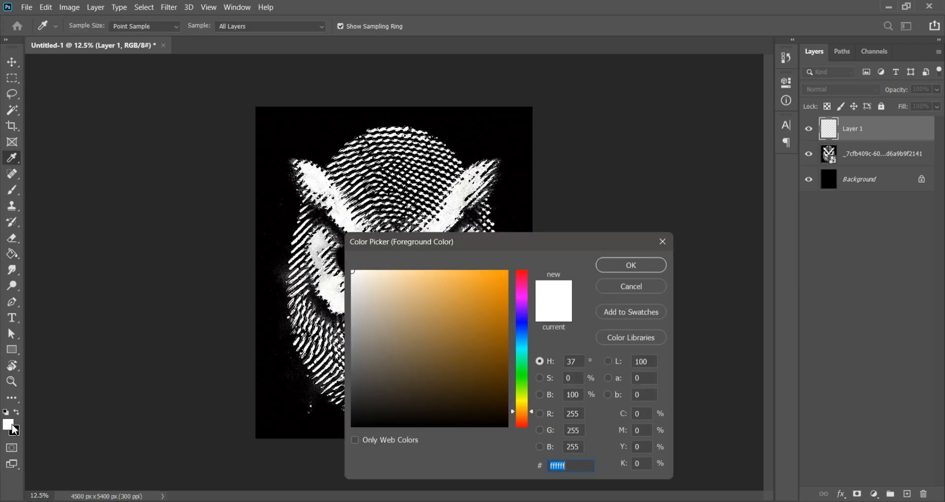
{"action": "left_click", "coordinate": [396, 301]}
{"action": "left_click_drag", "start_coordinate": [395, 301], "coordinate": [351, 270]}
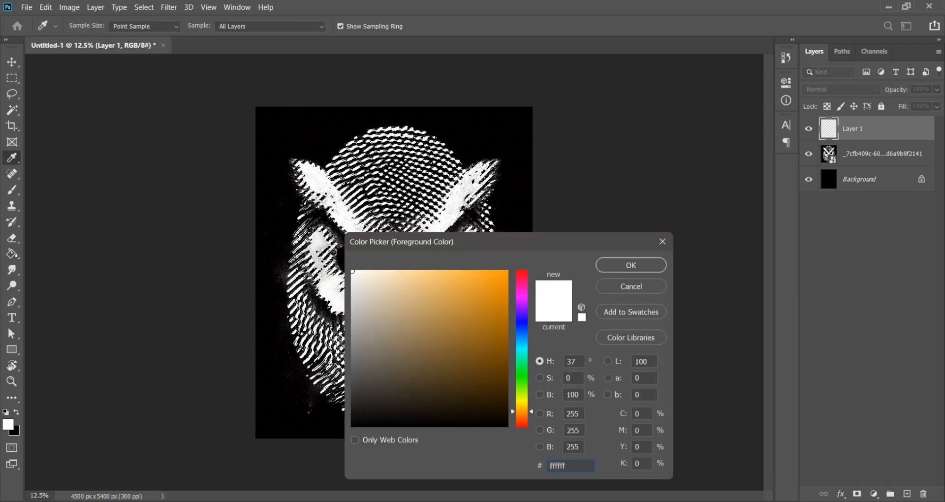
{"action": "left_click", "coordinate": [617, 261]}
{"action": "key", "text": "g"}
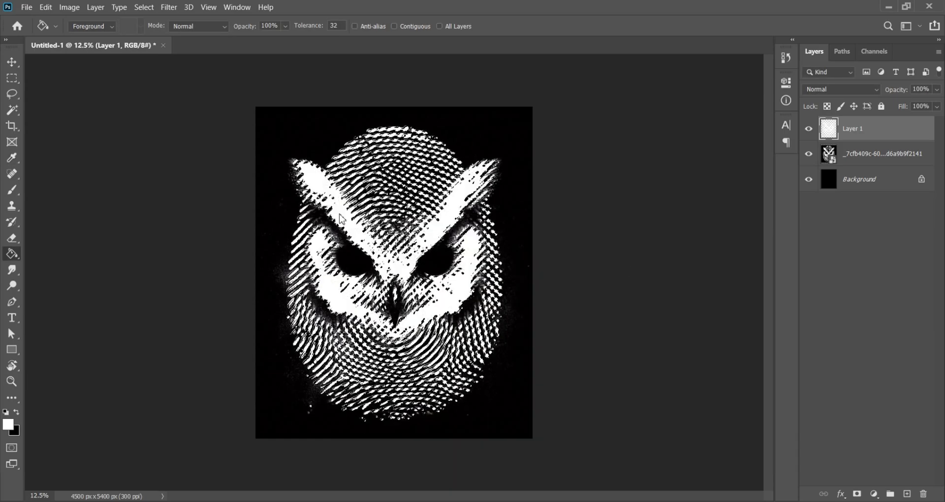
Switch to the Move tool and deselect the selection
{"action": "left_click", "coordinate": [16, 60]}
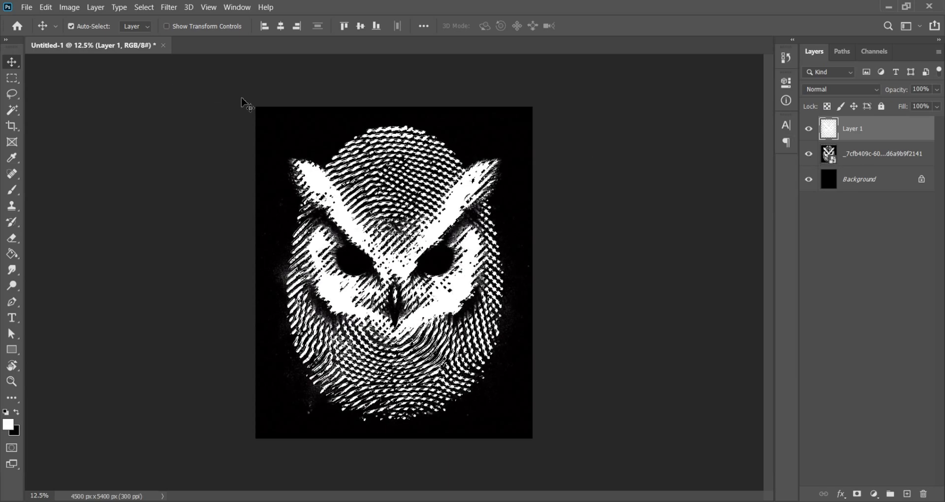
{"action": "left_click", "coordinate": [143, 7]}
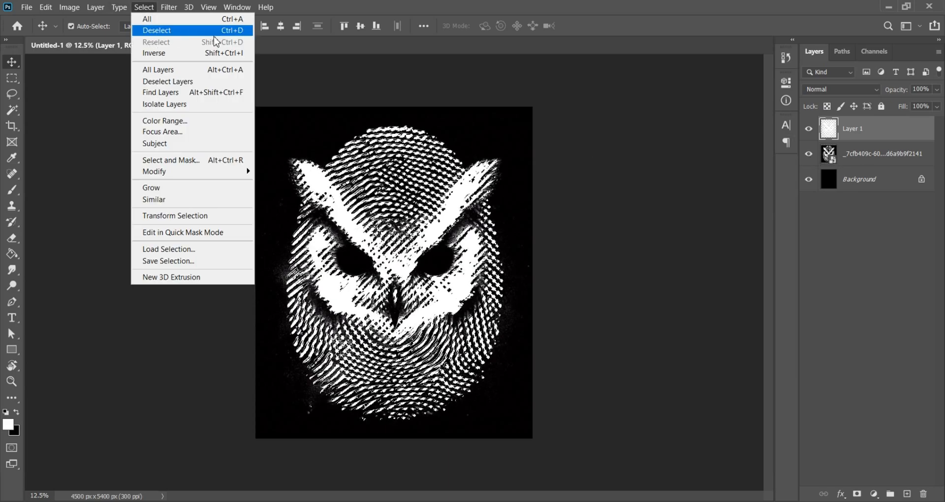
{"action": "left_click", "coordinate": [243, 31]}
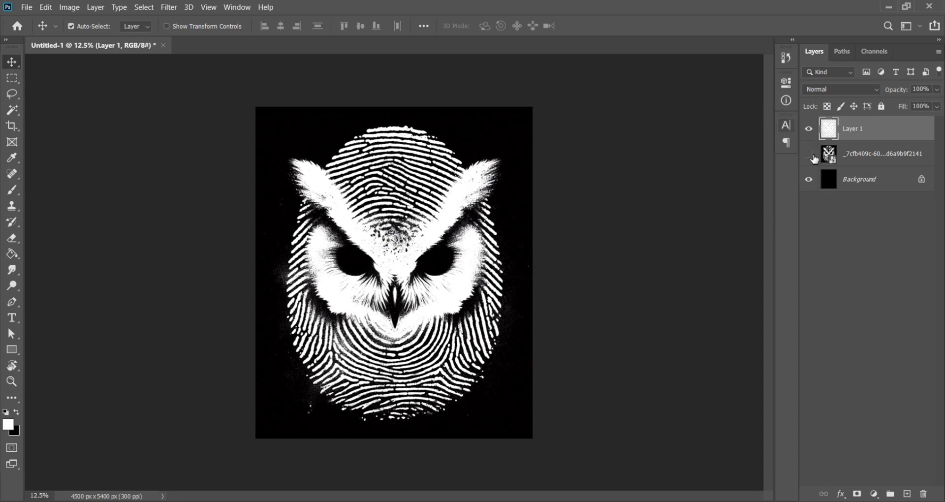
Delete the original owl image layer and reselect Layer 1
{"action": "left_click", "coordinate": [891, 154]}
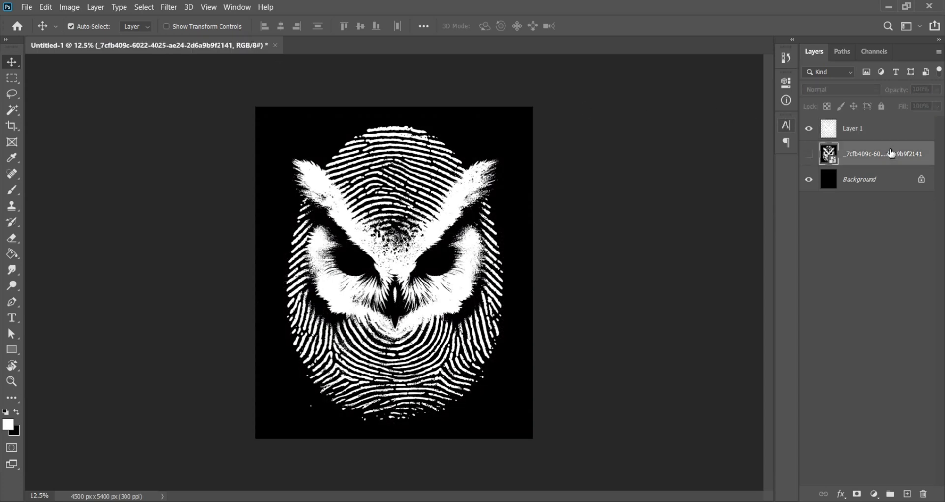
{"action": "key", "text": "Delete"}
{"action": "left_click", "coordinate": [881, 137]}
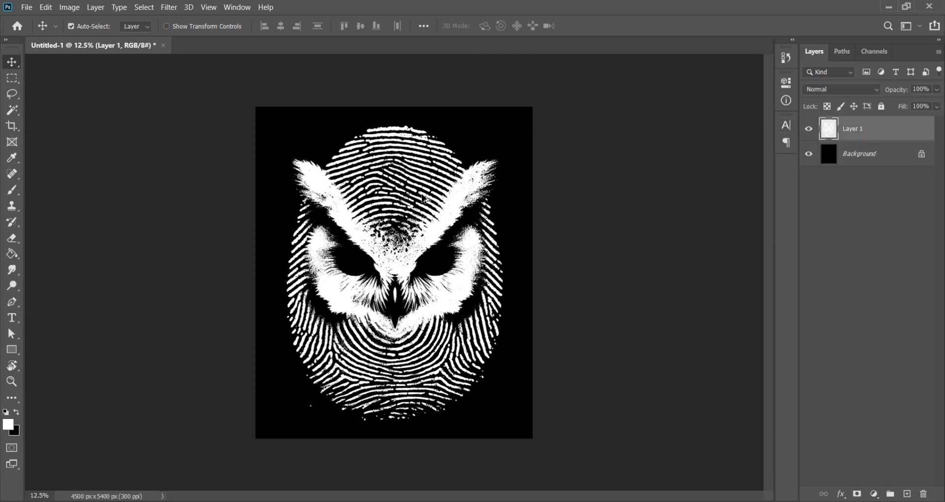
Zoom in and pan to inspect the detail and edges of the white owl artwork
{"action": "scroll", "coordinate": [431, 163], "scroll_direction": "up", "scroll_amount": 5}
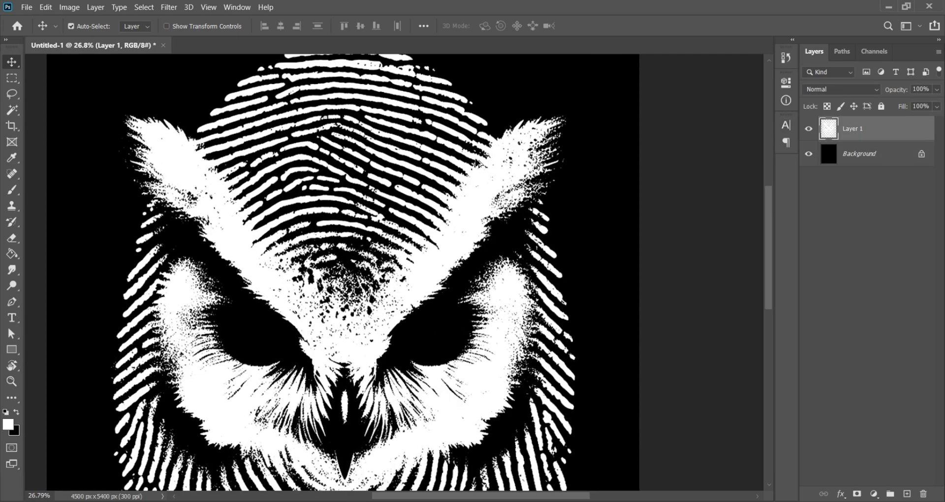
{"action": "scroll", "coordinate": [517, 169], "scroll_direction": "down", "scroll_amount": 3}
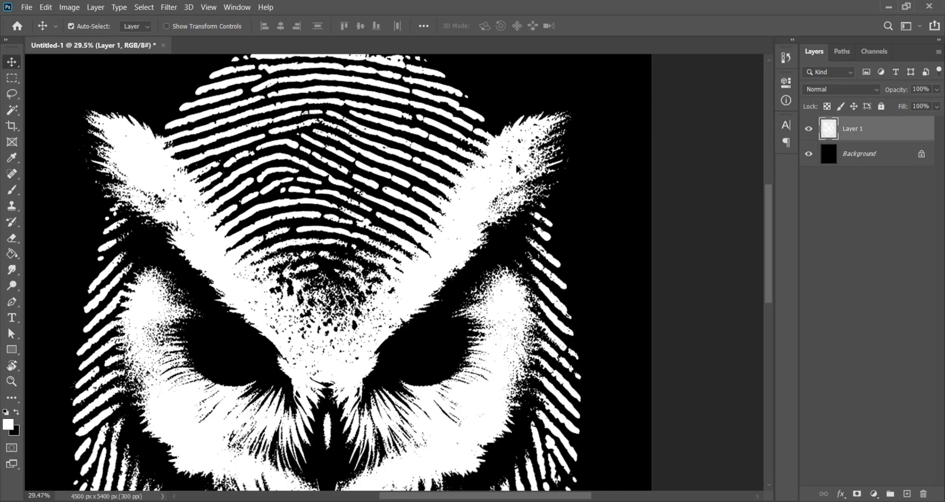
{"action": "scroll", "coordinate": [561, 221], "scroll_direction": "up", "scroll_amount": 4}
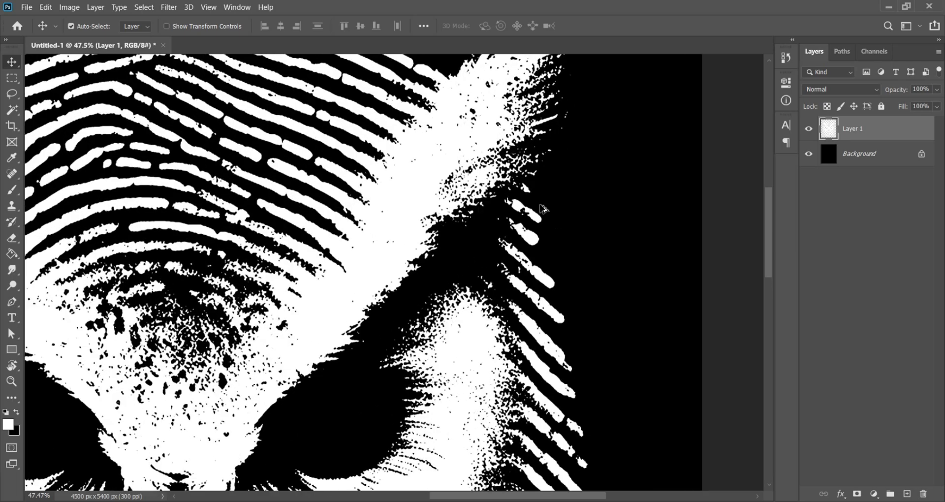
{"action": "scroll", "coordinate": [540, 218], "scroll_direction": "down", "scroll_amount": 2}
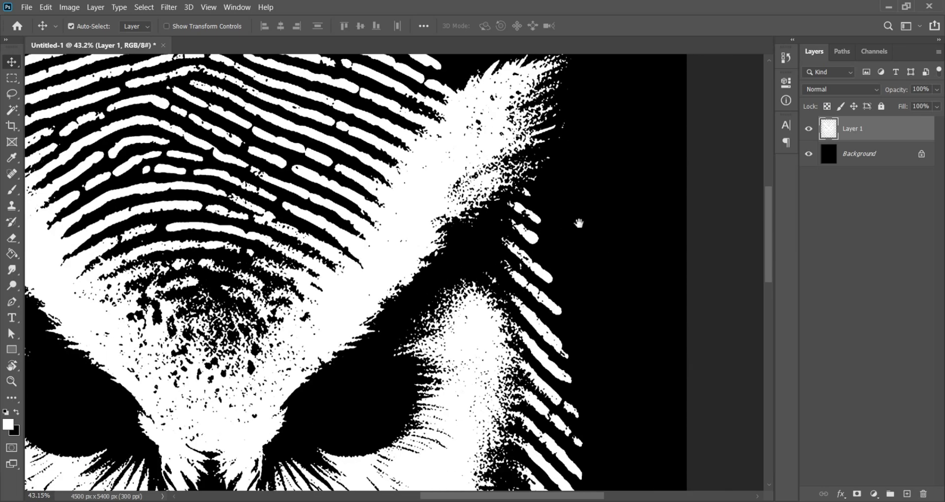
{"action": "left_click_drag", "start_coordinate": [578, 220], "coordinate": [613, 239]}
{"action": "scroll", "coordinate": [613, 244], "scroll_direction": "down", "scroll_amount": 3}
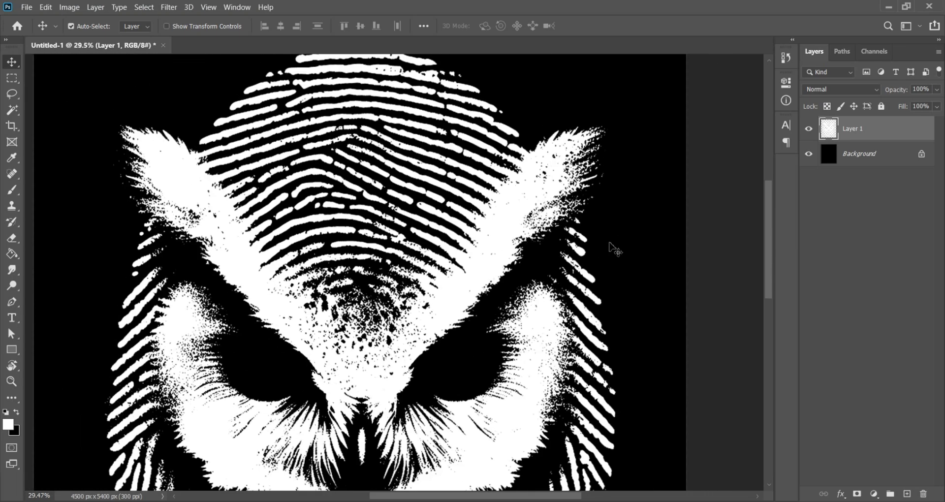
{"action": "scroll", "coordinate": [612, 249], "scroll_direction": "down", "scroll_amount": 3}
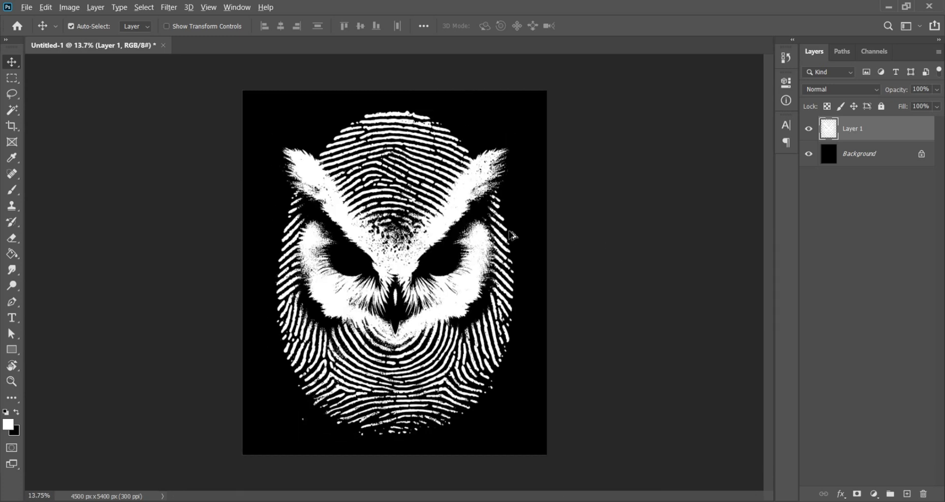
Nudge Layer 1's owl artwork slightly into position with Free Transform and commit the transform
{"action": "scroll", "coordinate": [460, 227], "scroll_direction": "up", "scroll_amount": 1}
{"action": "left_click_drag", "start_coordinate": [460, 228], "coordinate": [454, 215]}
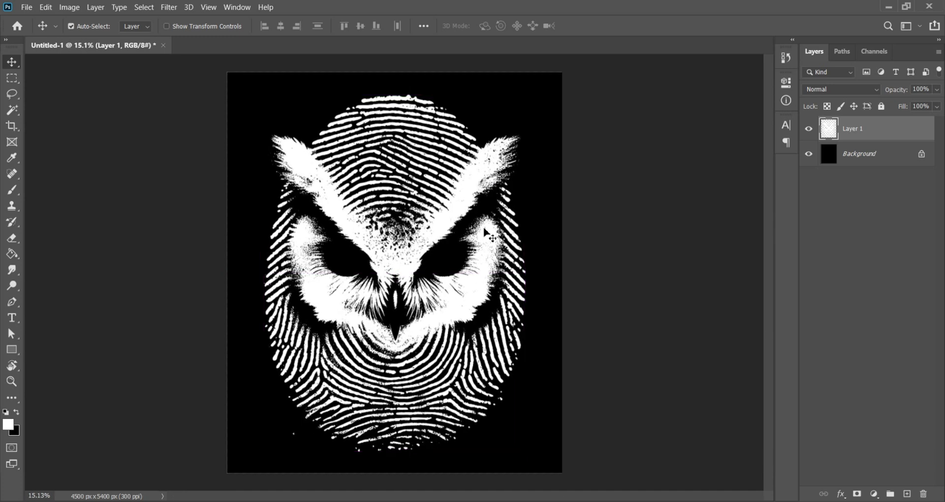
{"action": "key", "text": "ctrl+t"}
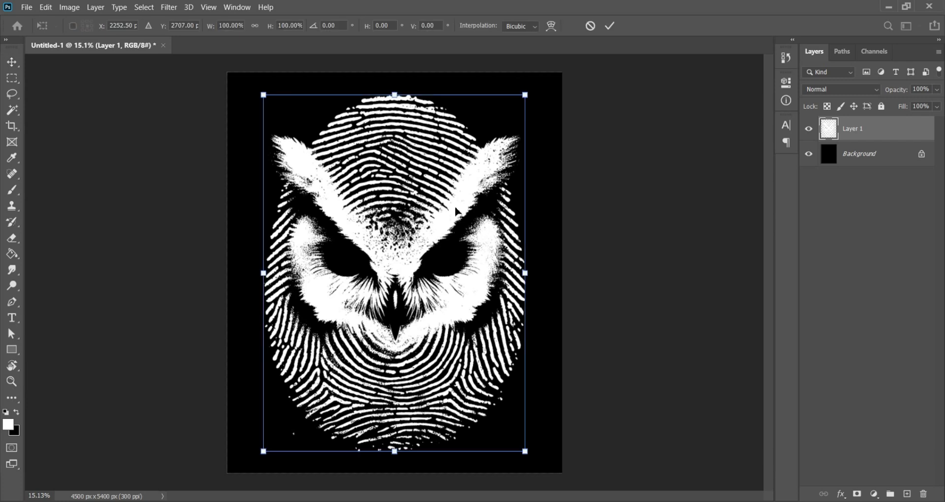
{"action": "left_click_drag", "start_coordinate": [456, 212], "coordinate": [458, 215]}
{"action": "left_click", "coordinate": [609, 26]}
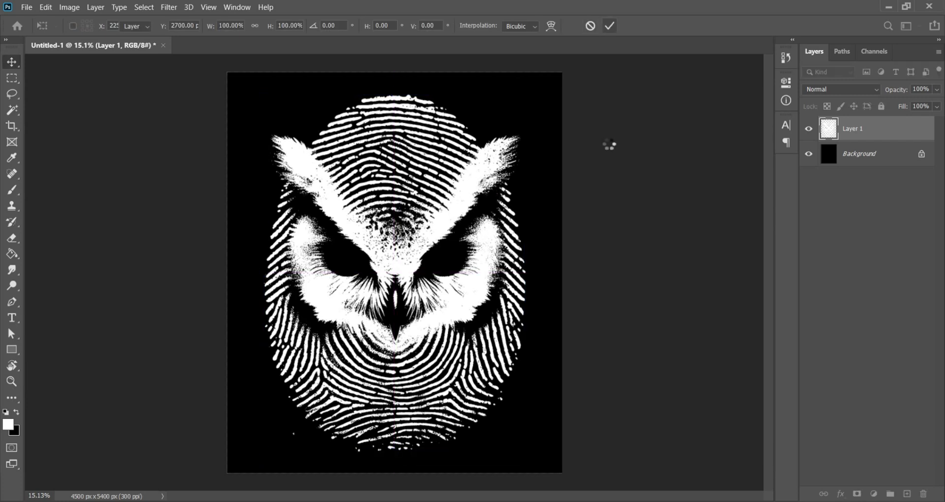
Hide the black Background layer and quick-export the white owl artwork as a transparent PNG
{"action": "left_click", "coordinate": [808, 155]}
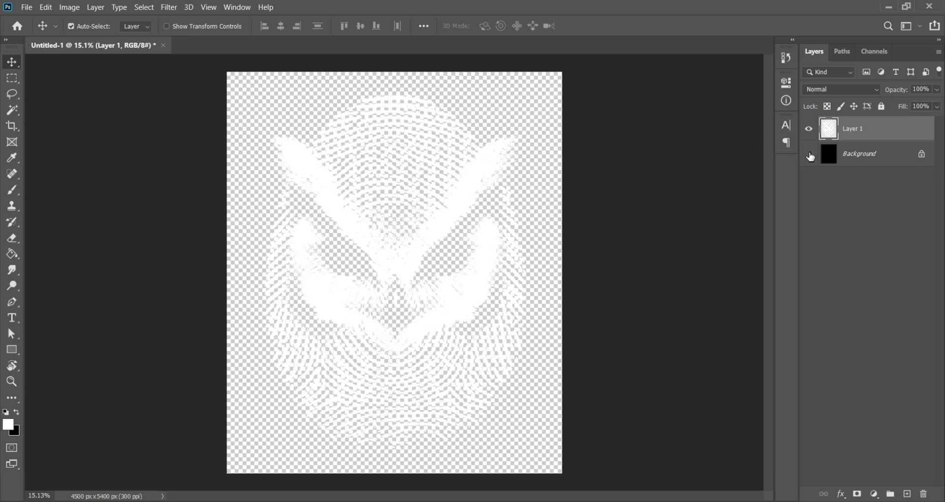
{"action": "left_click", "coordinate": [30, 7]}
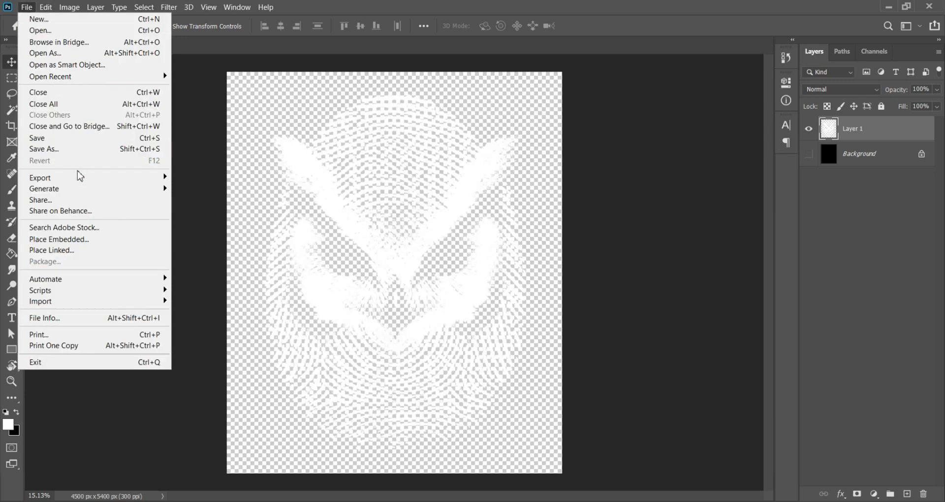
{"action": "mouse_move", "coordinate": [78, 177]}
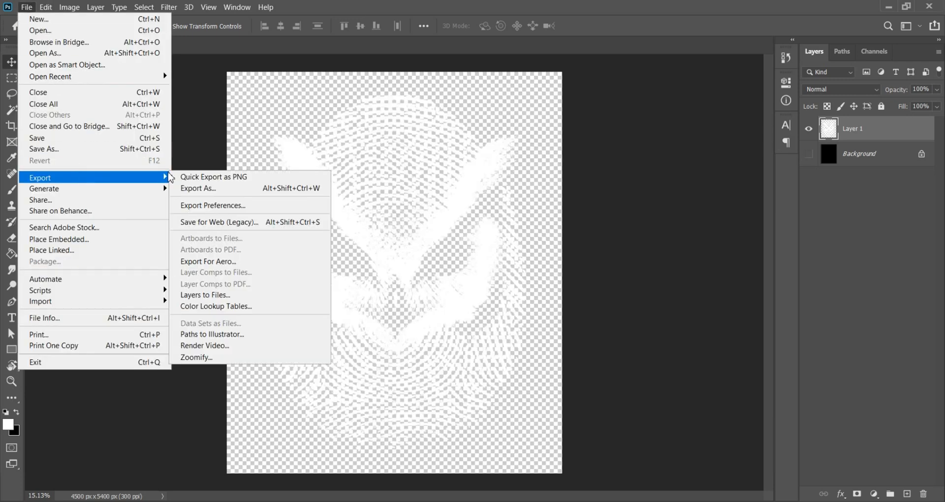
{"action": "left_click", "coordinate": [220, 177]}
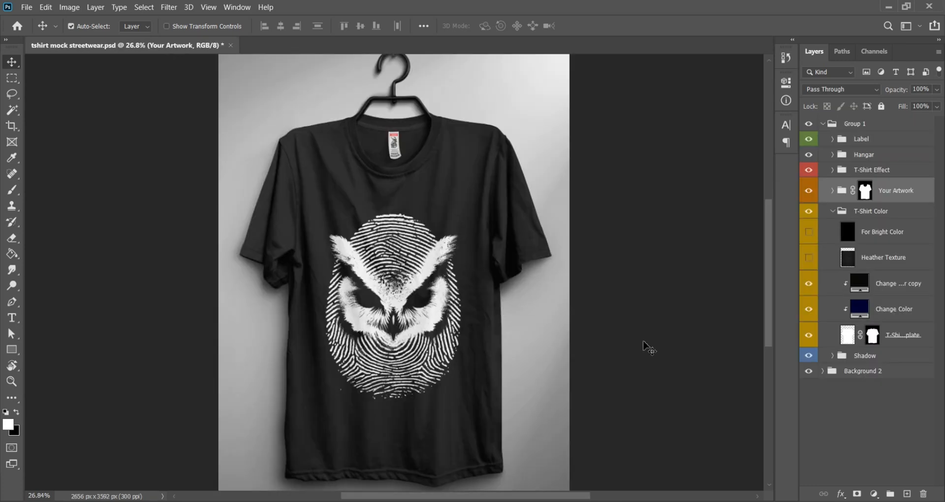
Zoom in on the owl print placed on the black t-shirt mockup to inspect it
{"action": "left_click", "coordinate": [671, 348]}
{"action": "scroll", "coordinate": [408, 279], "scroll_direction": "up", "scroll_amount": 8}
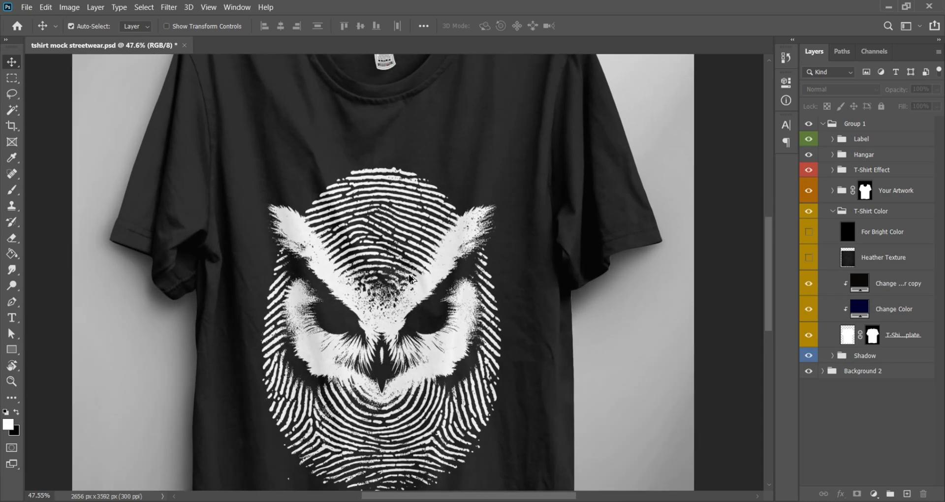
{"action": "scroll", "coordinate": [408, 279], "scroll_direction": "down", "scroll_amount": 7}
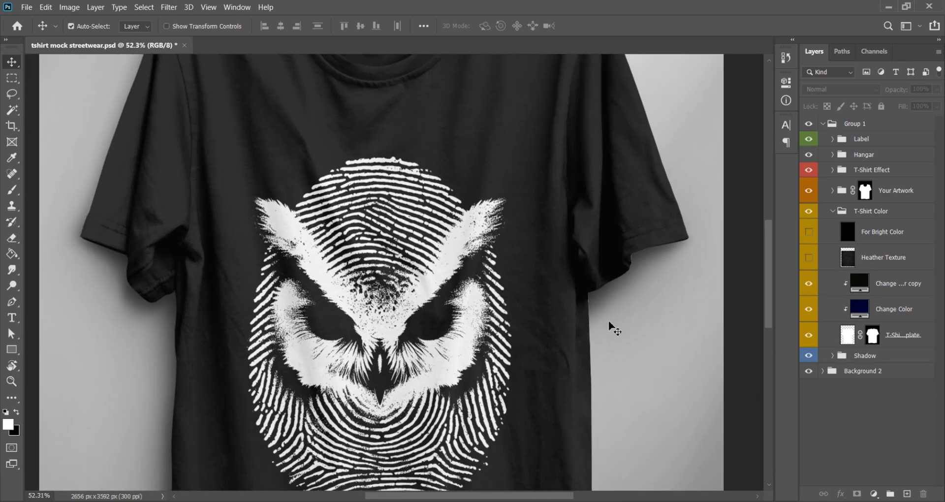
Preview the owl print on a navy version of the shirt, zooming in and out to inspect its detail
{"action": "left_click_drag", "start_coordinate": [610, 325], "coordinate": [631, 270]}
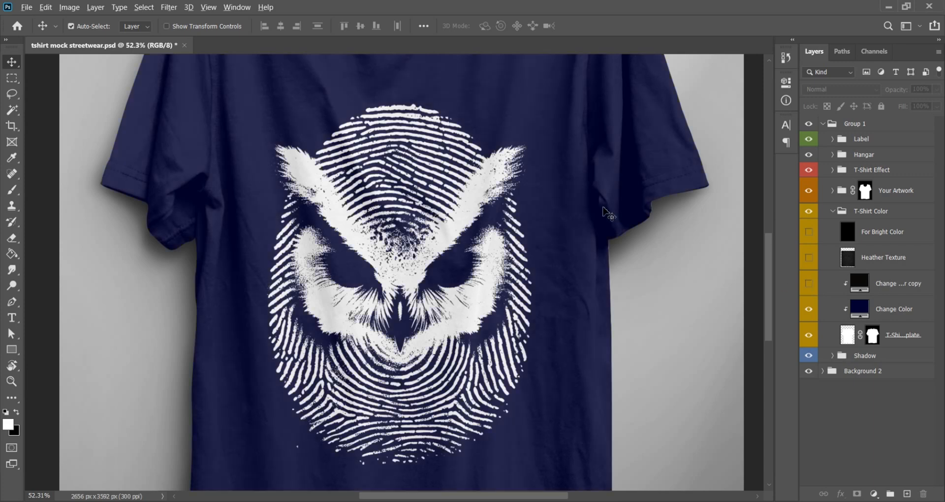
{"action": "scroll", "coordinate": [609, 216], "scroll_direction": "down", "scroll_amount": 5}
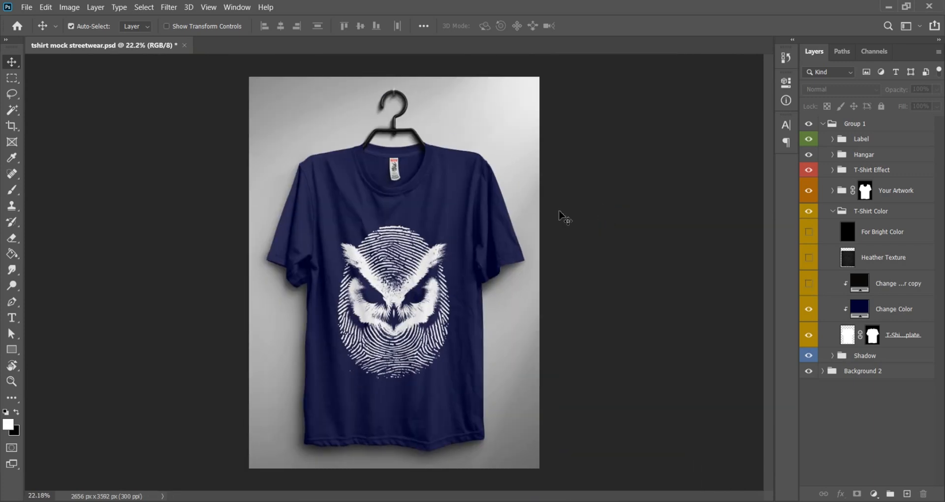
{"action": "scroll", "coordinate": [425, 309], "scroll_direction": "up", "scroll_amount": 7}
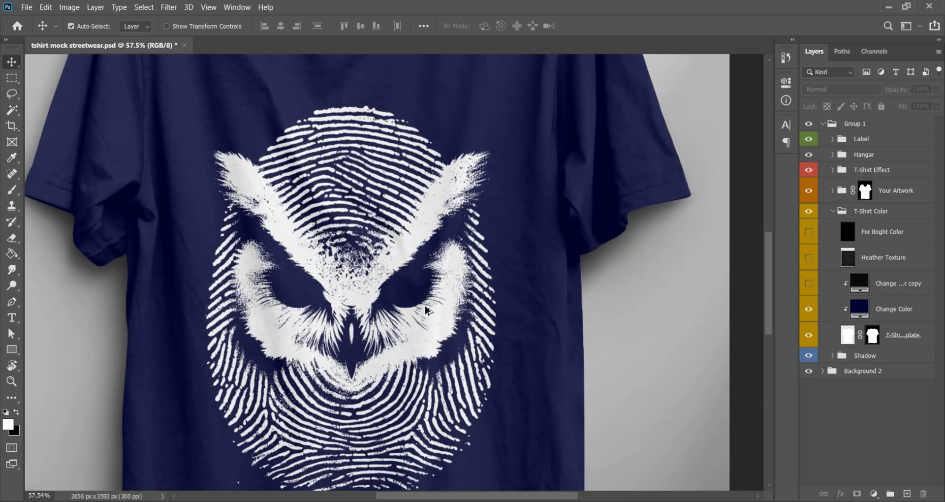
{"action": "scroll", "coordinate": [427, 310], "scroll_direction": "down", "scroll_amount": 4}
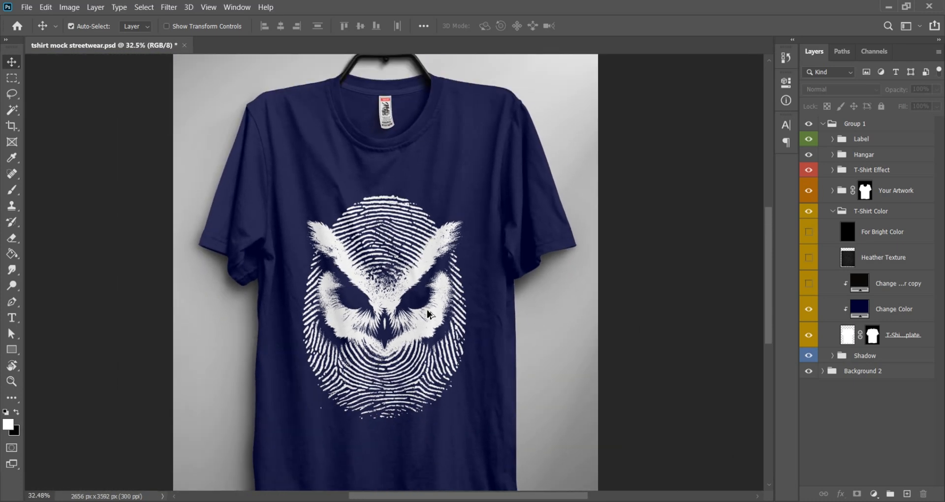
{"action": "scroll", "coordinate": [427, 310], "scroll_direction": "down", "scroll_amount": 2}
{"action": "left_click_drag", "start_coordinate": [545, 344], "coordinate": [585, 307]}
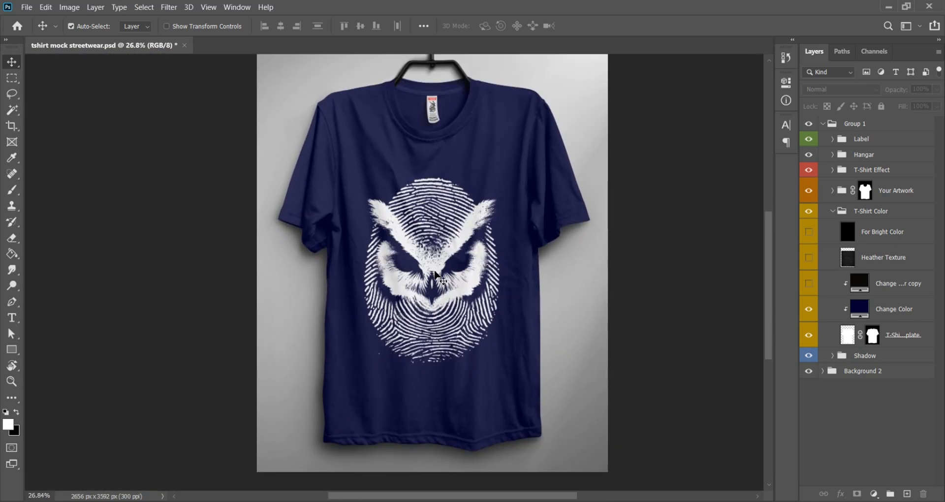
{"action": "scroll", "coordinate": [427, 267], "scroll_direction": "up", "scroll_amount": 1}
{"action": "scroll", "coordinate": [427, 272], "scroll_direction": "up", "scroll_amount": 3}
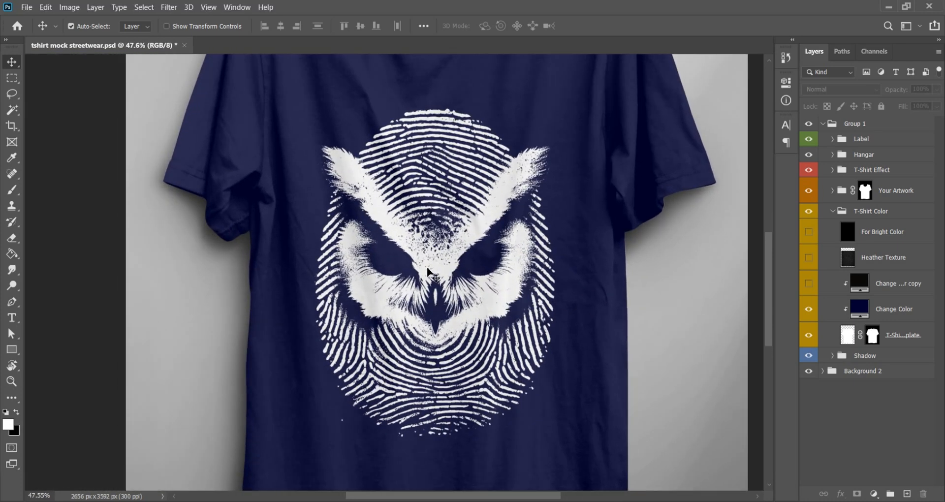
{"action": "scroll", "coordinate": [428, 272], "scroll_direction": "down", "scroll_amount": 1}
{"action": "scroll", "coordinate": [516, 255], "scroll_direction": "up", "scroll_amount": 6}
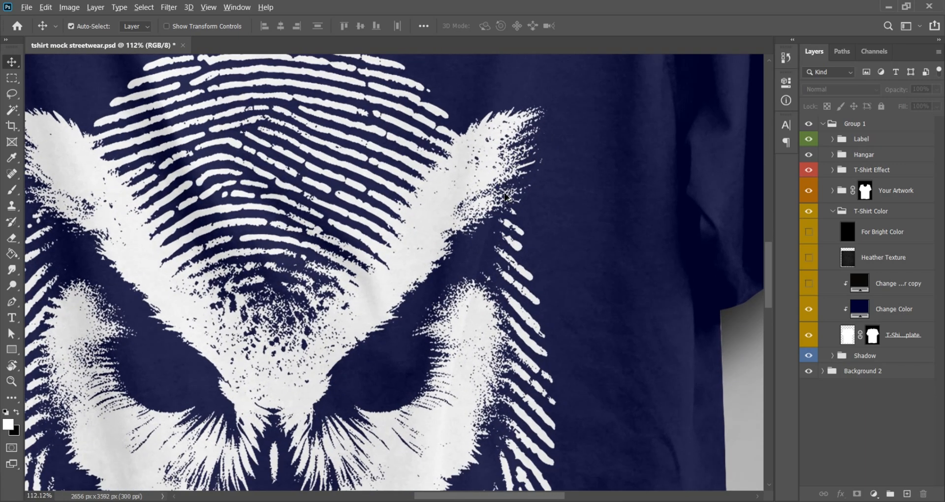
{"action": "scroll", "coordinate": [505, 197], "scroll_direction": "up", "scroll_amount": 3}
{"action": "scroll", "coordinate": [509, 192], "scroll_direction": "down", "scroll_amount": 6}
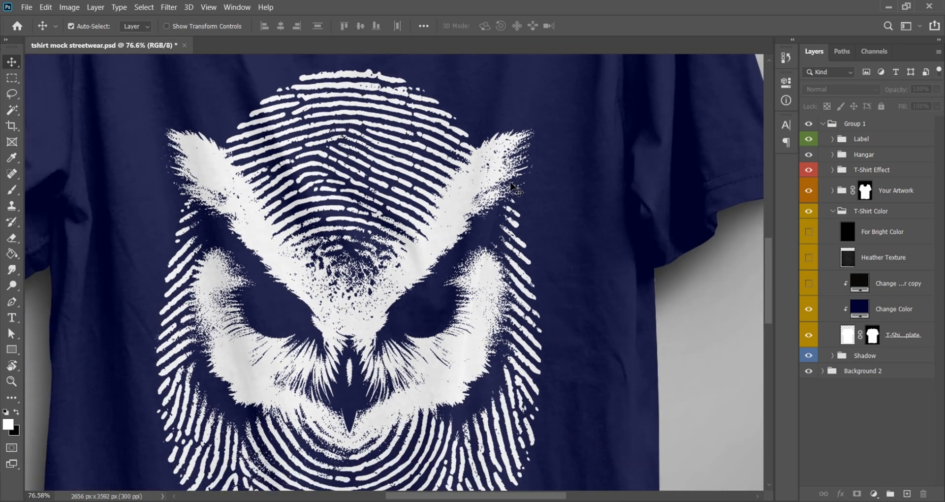
{"action": "scroll", "coordinate": [512, 187], "scroll_direction": "down", "scroll_amount": 3}
{"action": "scroll", "coordinate": [512, 188], "scroll_direction": "down", "scroll_amount": 1}
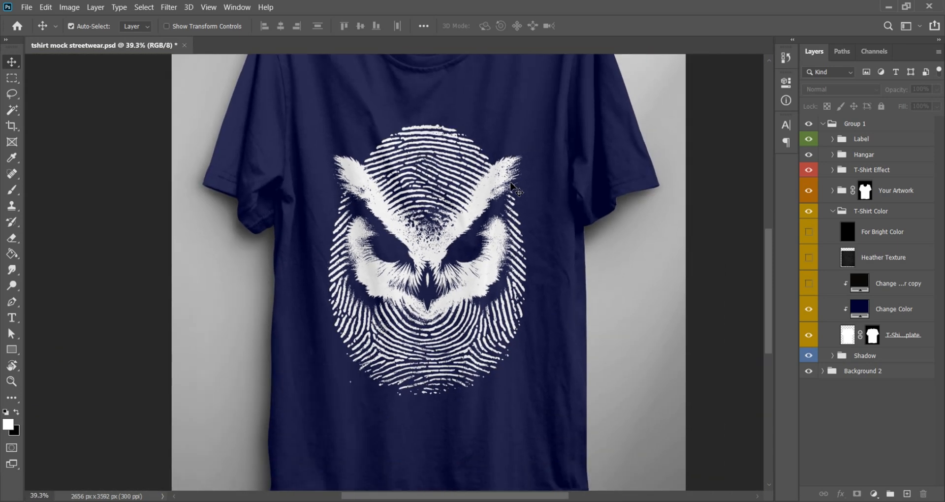
Preview the owl print on the black shirt again, zooming in and out to inspect it
{"action": "scroll", "coordinate": [524, 212], "scroll_direction": "down", "scroll_amount": 1}
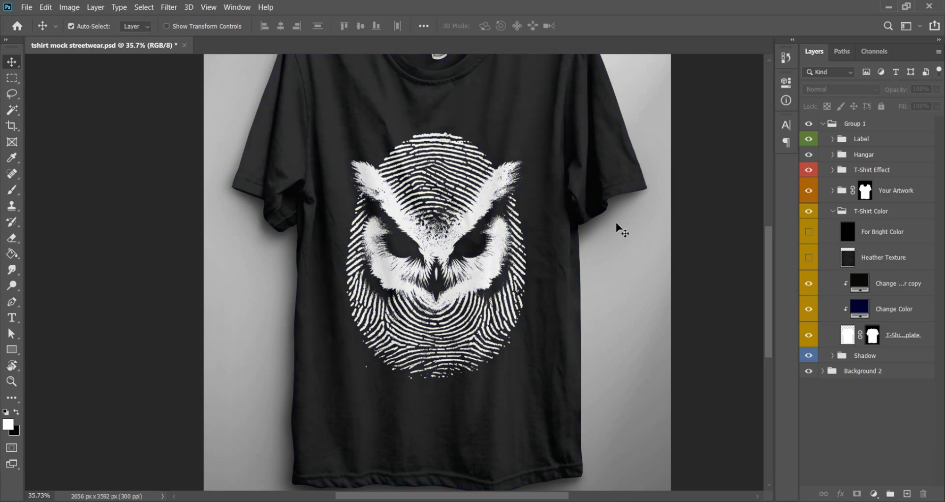
{"action": "left_click_drag", "start_coordinate": [616, 226], "coordinate": [630, 261]}
{"action": "scroll", "coordinate": [631, 267], "scroll_direction": "down", "scroll_amount": 1}
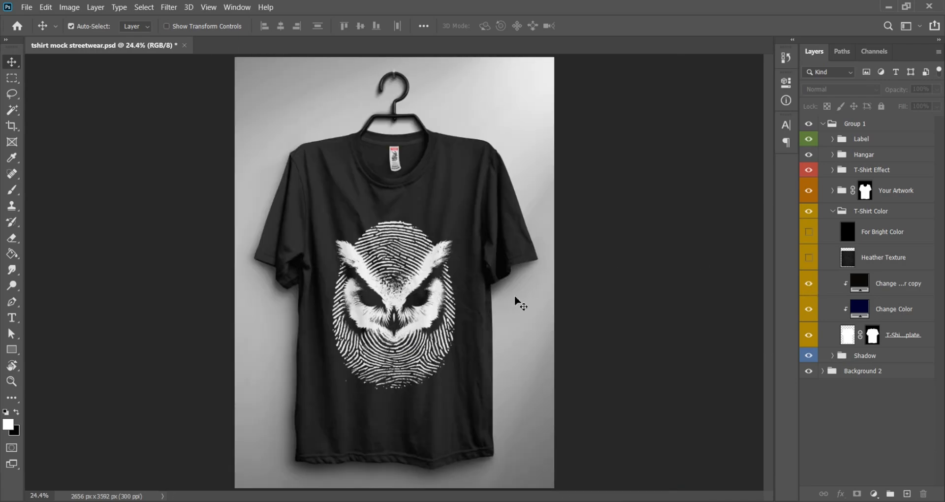
{"action": "scroll", "coordinate": [473, 316], "scroll_direction": "up", "scroll_amount": 2}
{"action": "scroll", "coordinate": [469, 318], "scroll_direction": "up", "scroll_amount": 2}
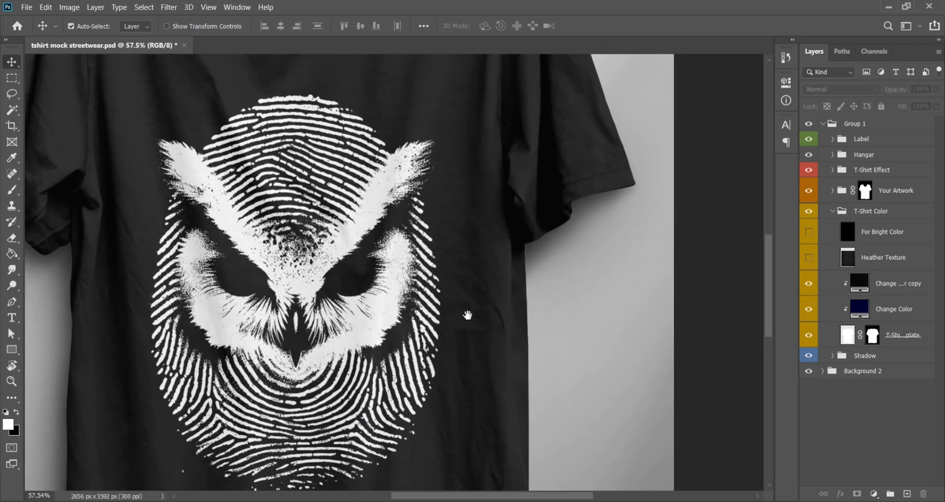